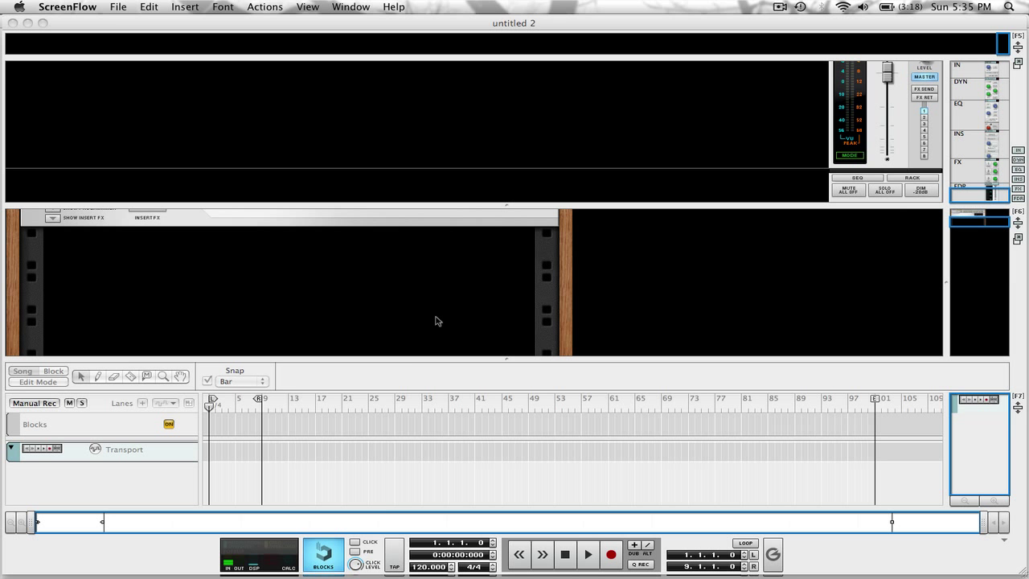
Create a Combinator and add a 14:2 mixer inside it.
right_click(404, 310)
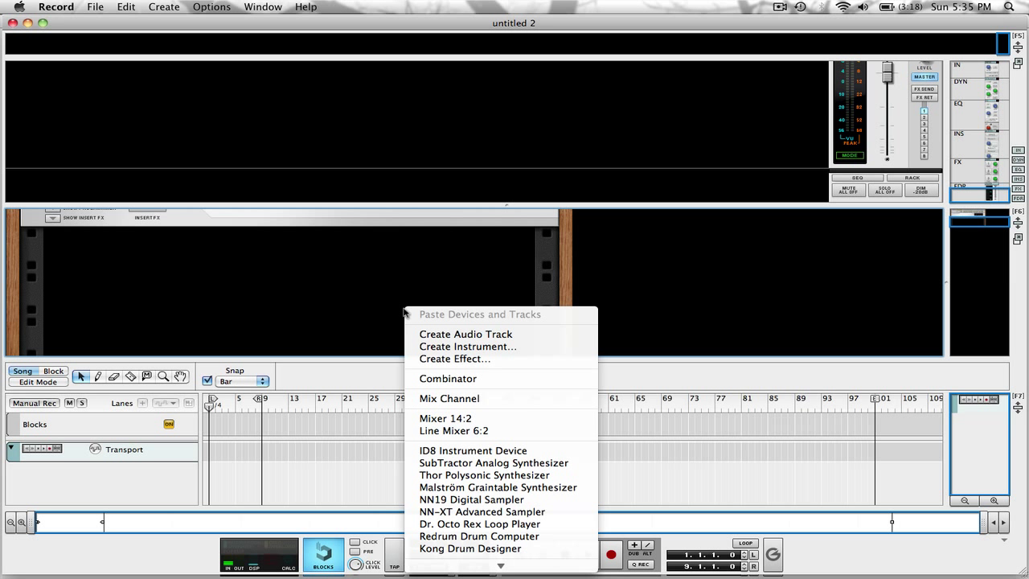
left_click(494, 379)
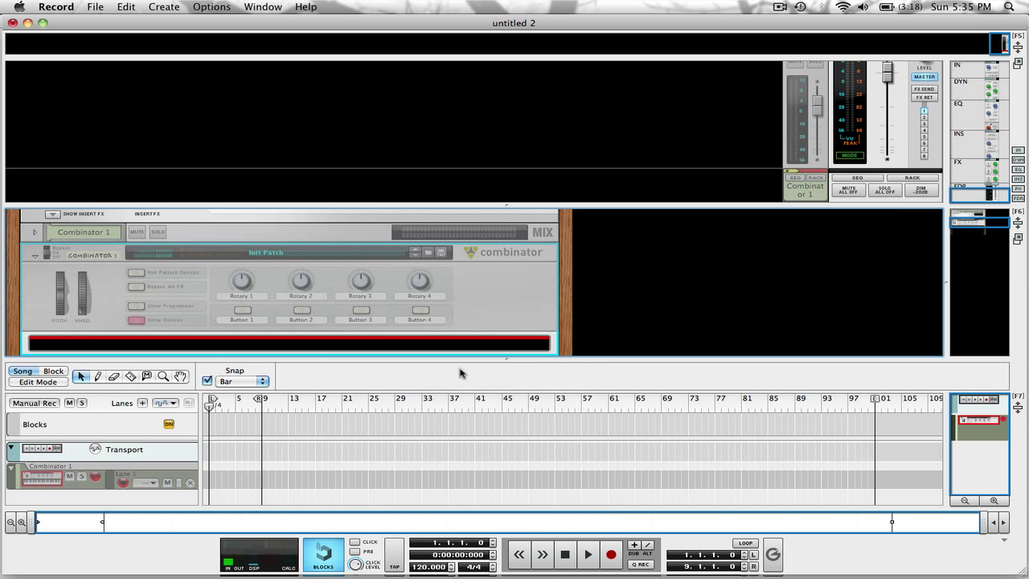
right_click(317, 294)
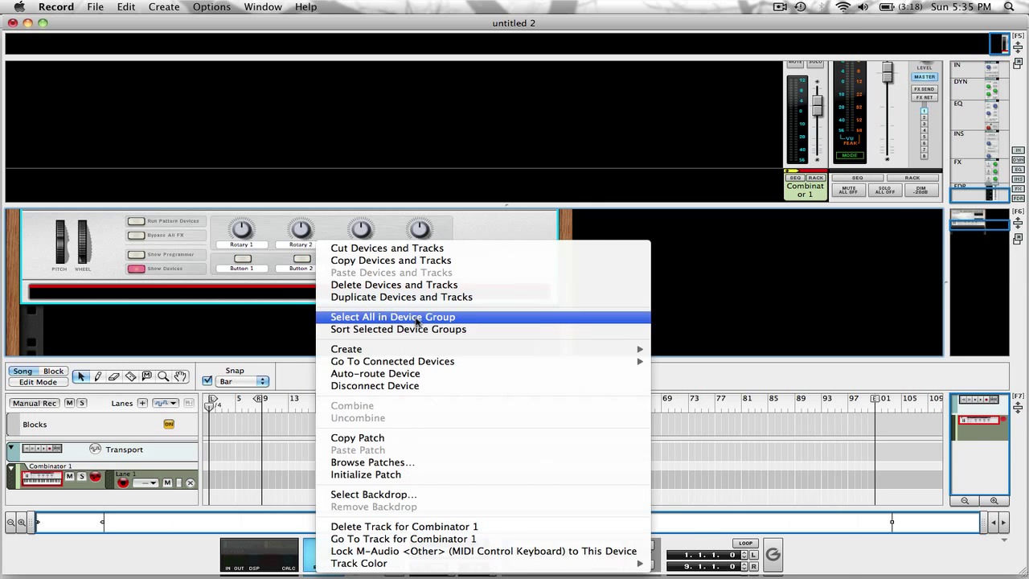
mouse_move(422, 356)
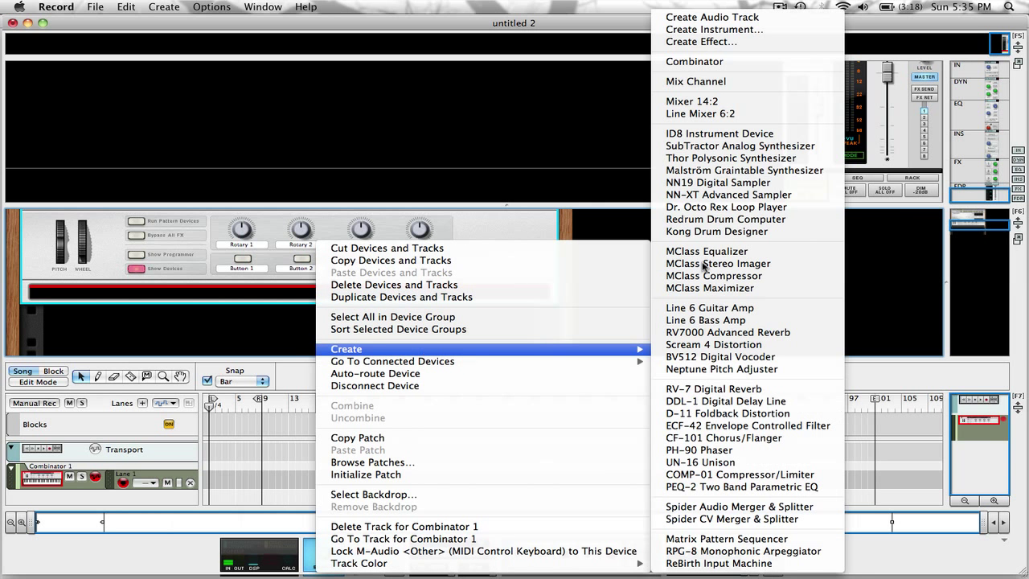
left_click(693, 100)
scroll(333, 294, "down", 3)
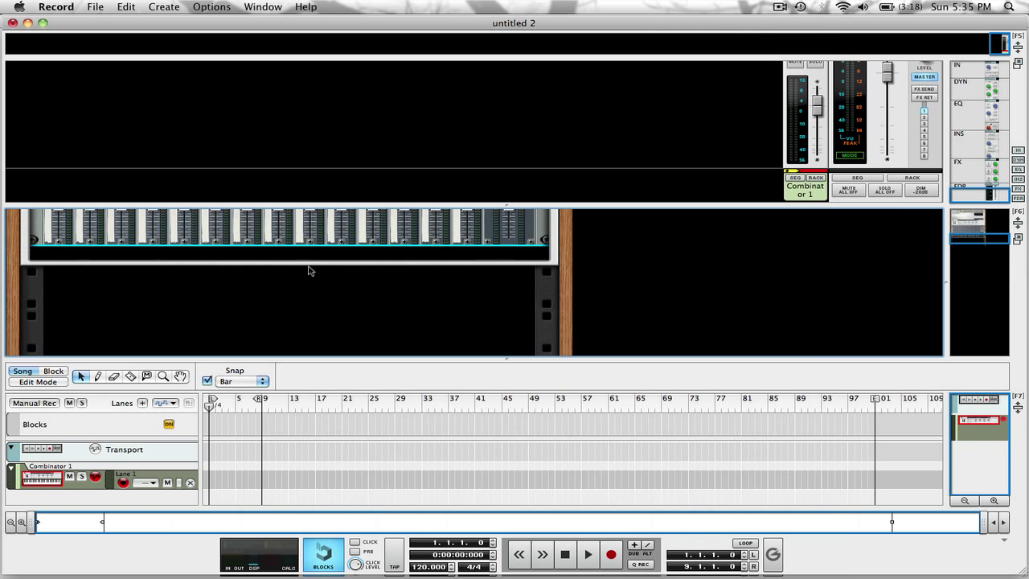
With the rack filling the window, add a Thor and a Malström synthesizer to the Combinator.
key("F6")
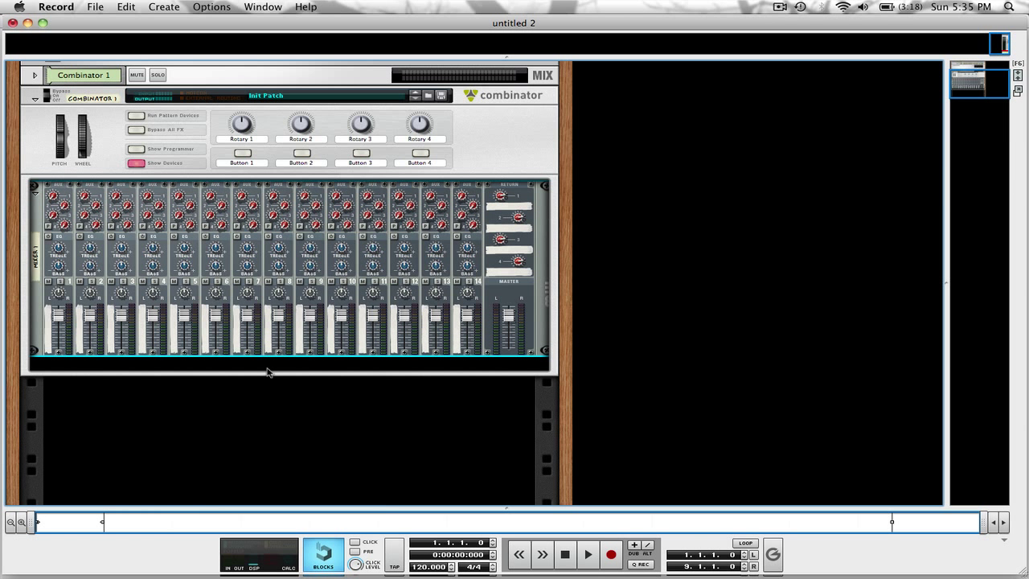
right_click(272, 374)
mouse_move(438, 350)
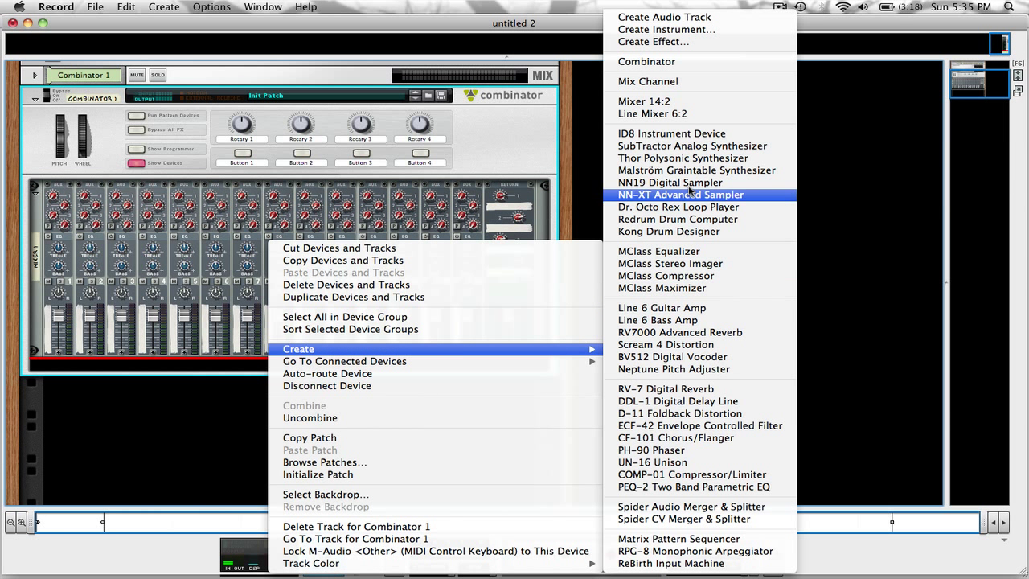
left_click(693, 158)
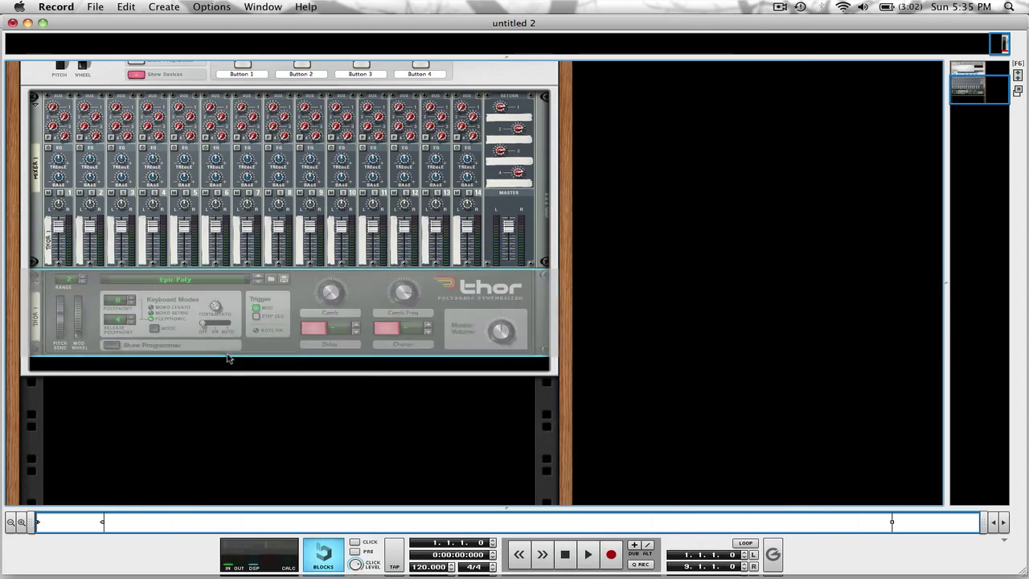
right_click(229, 370)
mouse_move(436, 351)
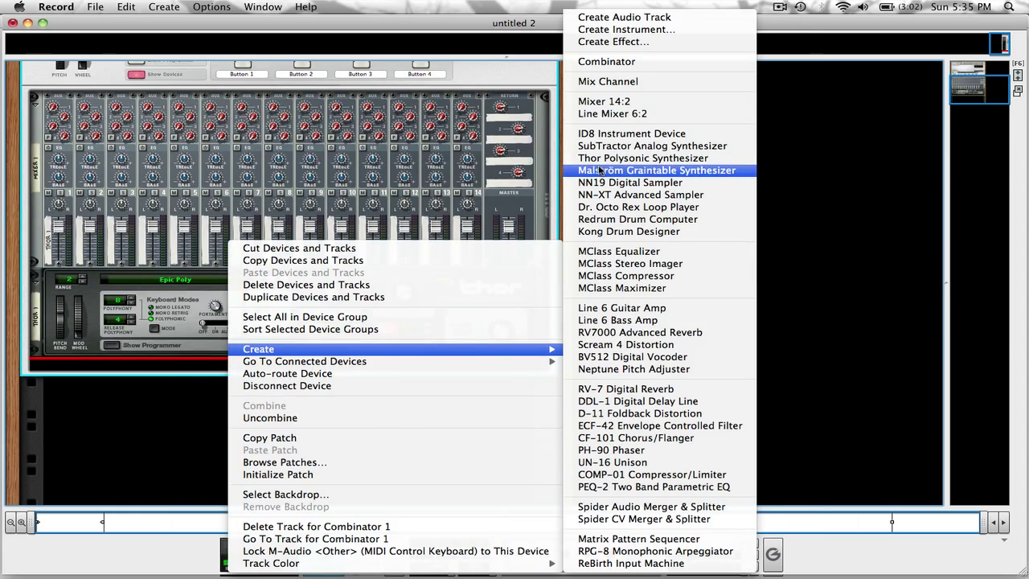
left_click(602, 171)
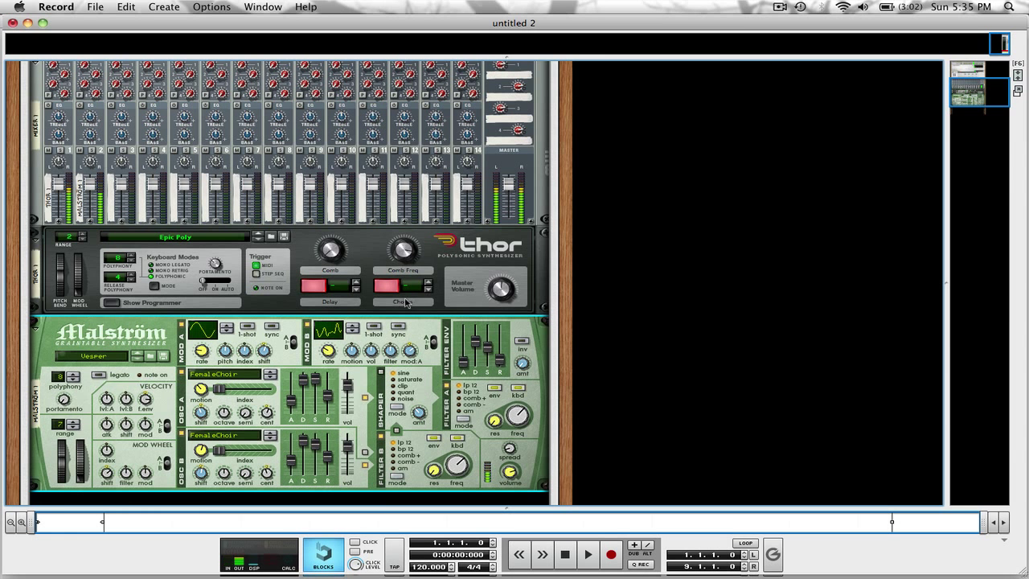
scroll(412, 322, "up", 5)
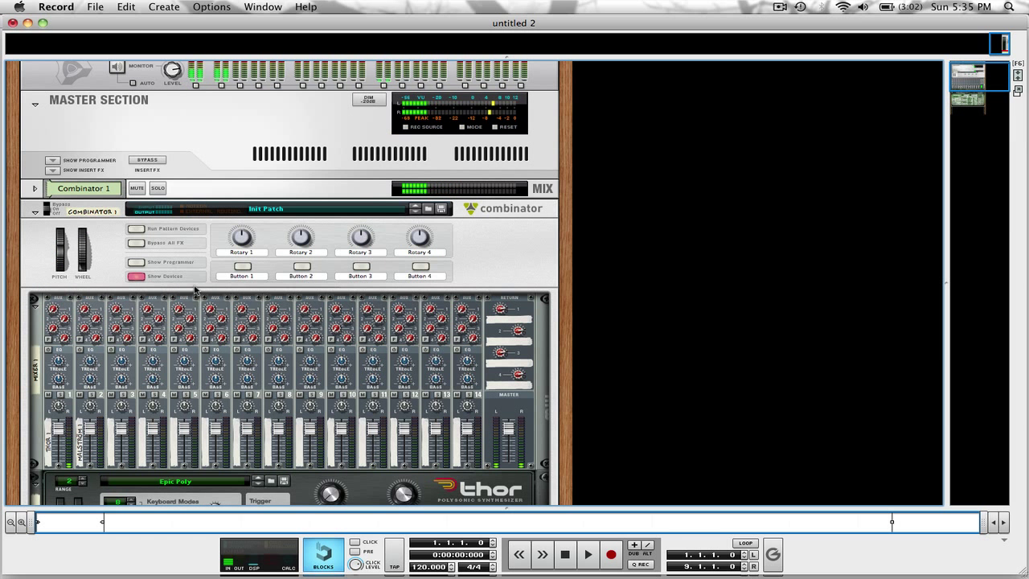
Show Combinator 1's programmer to reveal Key Mapping for Mixer 1, Thor 1 and Malström 1.
left_click(153, 265)
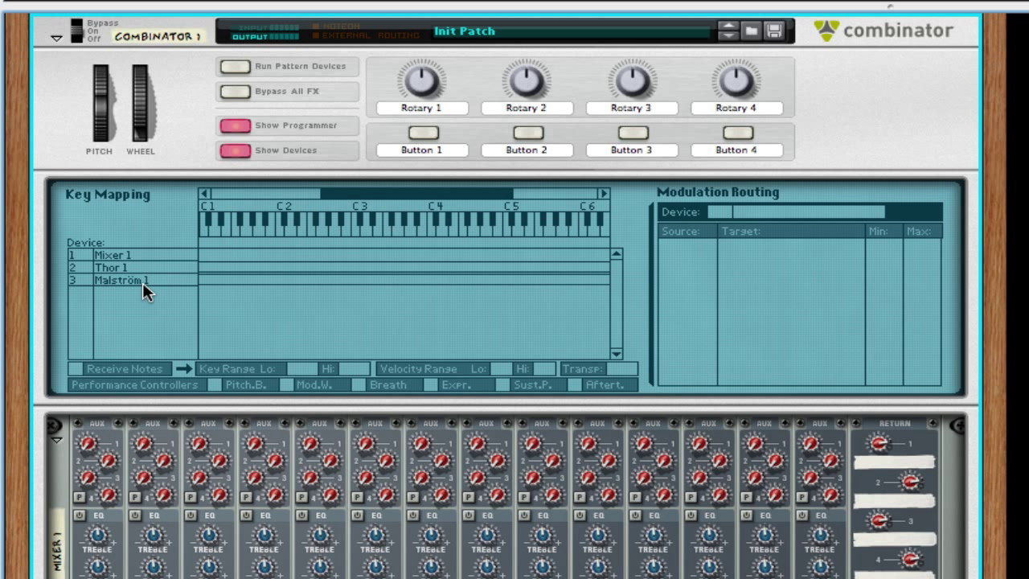
Drag Malström 1's key range top down so it spans C-2 to A#3.
left_click(178, 281)
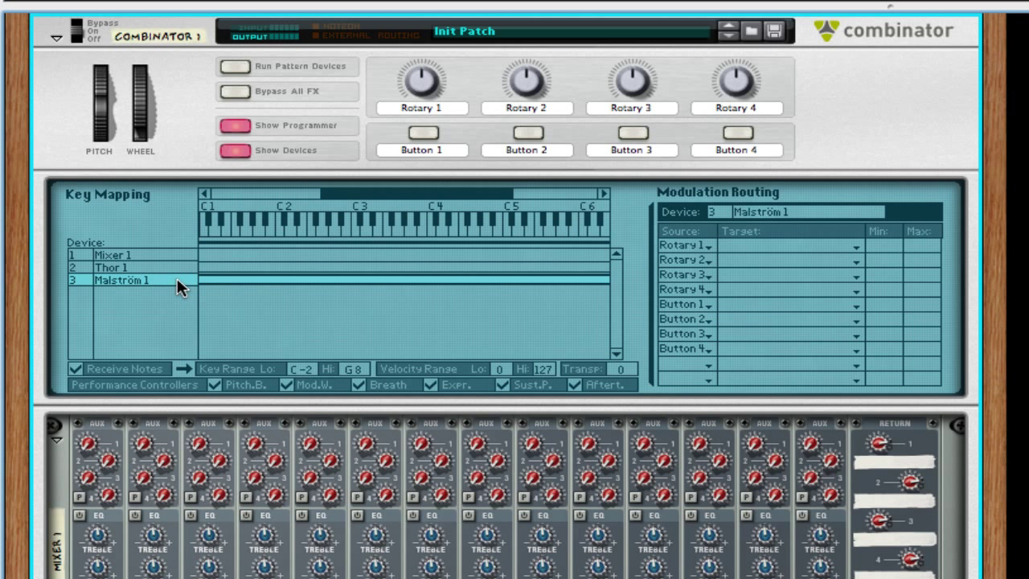
left_click_drag(378, 193, 665, 188)
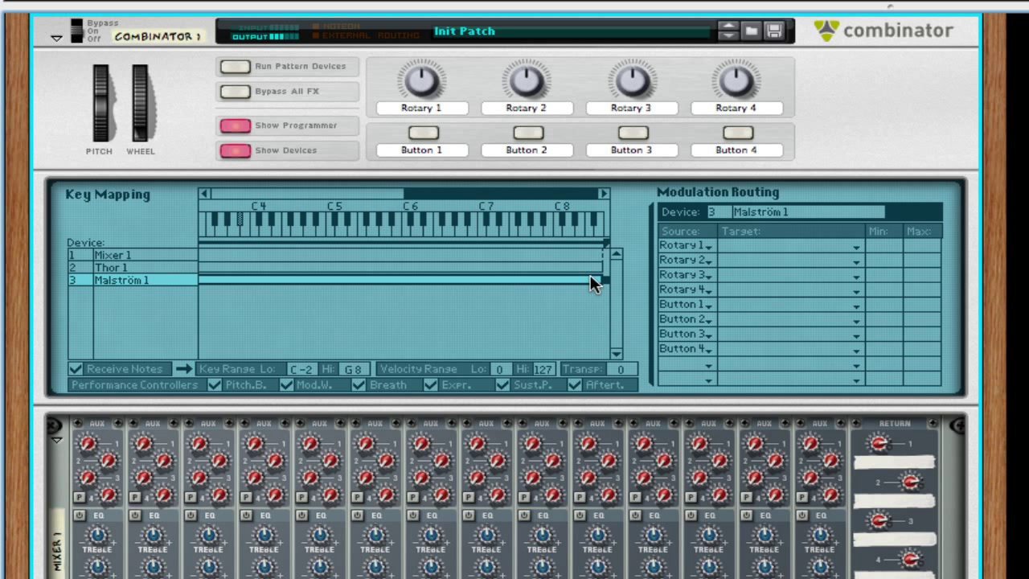
left_click_drag(604, 276, 657, 275)
left_click_drag(606, 241, 741, 244)
left_click_drag(605, 280, 246, 283)
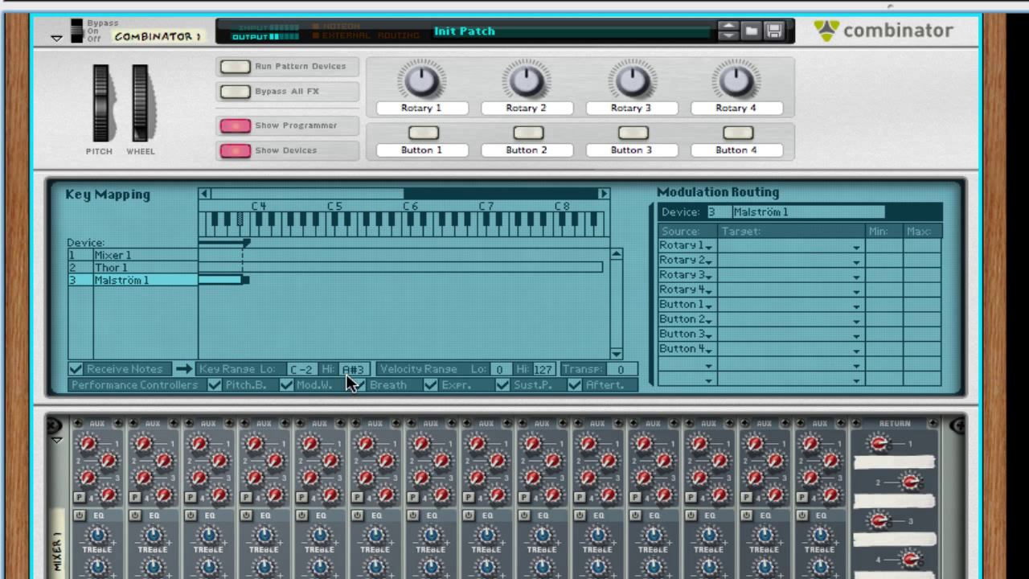
left_click(122, 267)
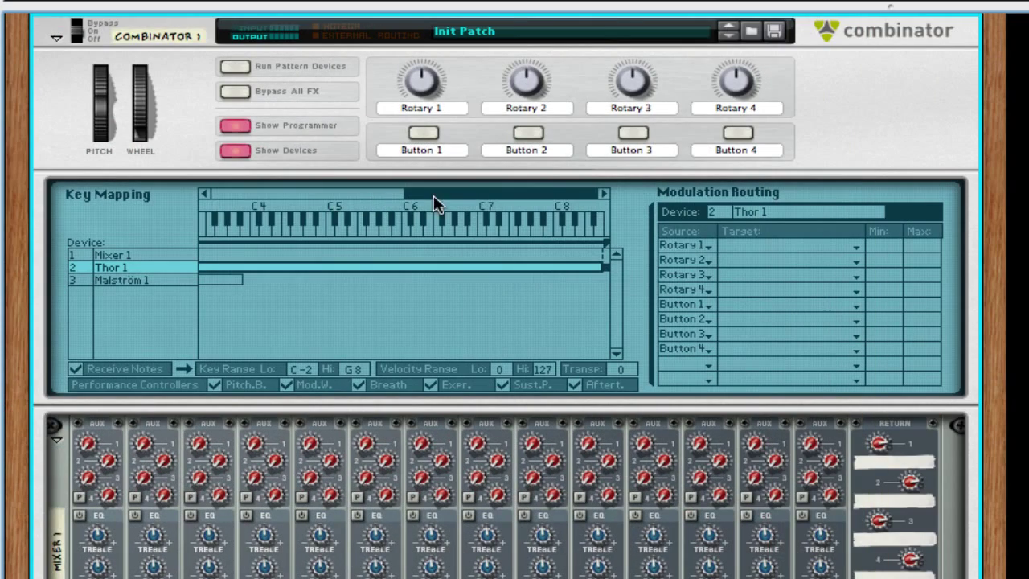
Set Thor 1's key range to B3 through G8, above Malström's low range.
left_click_drag(434, 197, 102, 199)
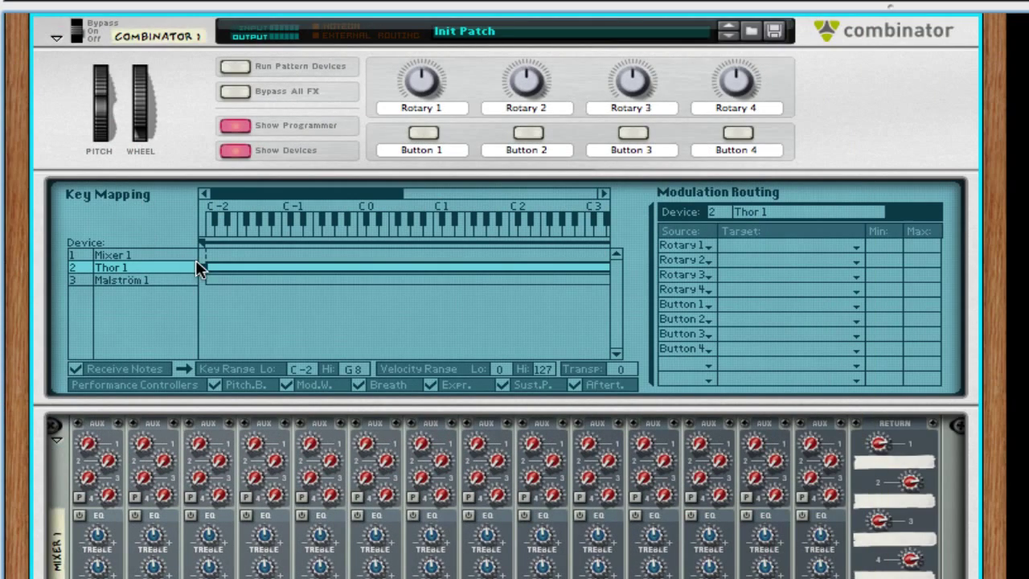
left_click_drag(201, 268, 398, 266)
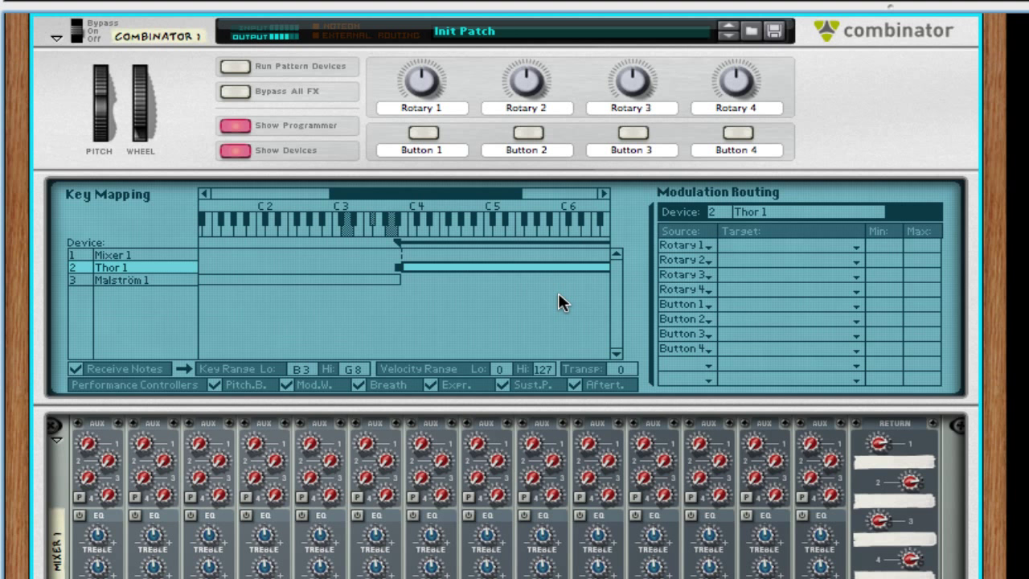
Add a SubTractor Analog Synthesizer below the Malström inside the Combinator.
scroll(555, 293, "down", 15)
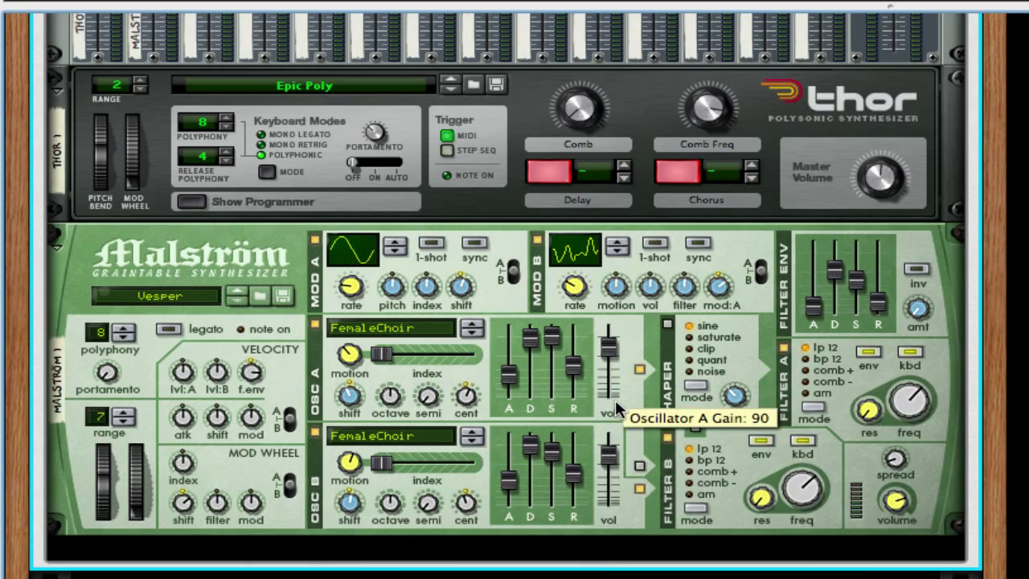
right_click(592, 558)
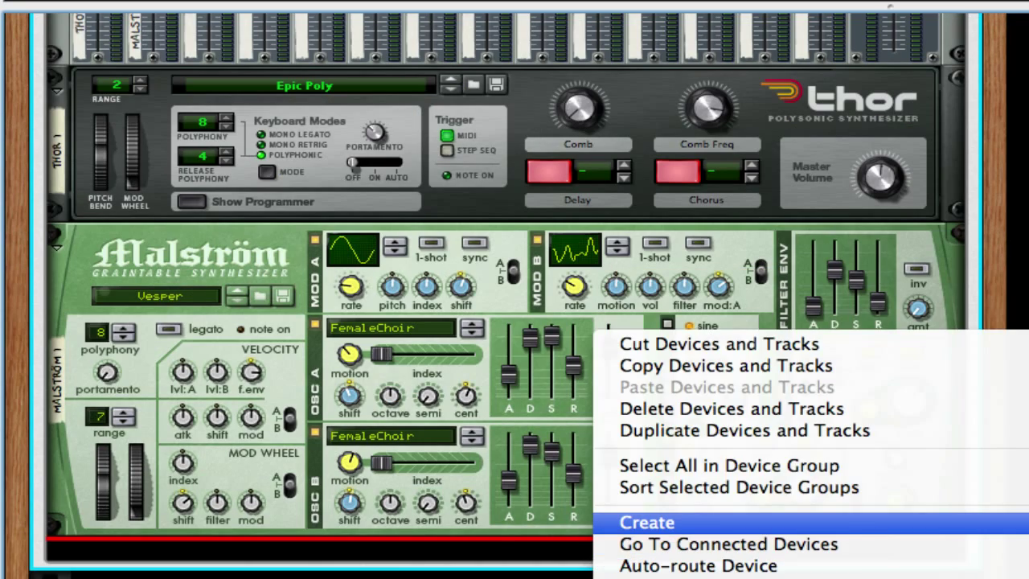
key("Escape")
scroll(350, 484, "down", 1)
scroll(350, 485, "up", 15)
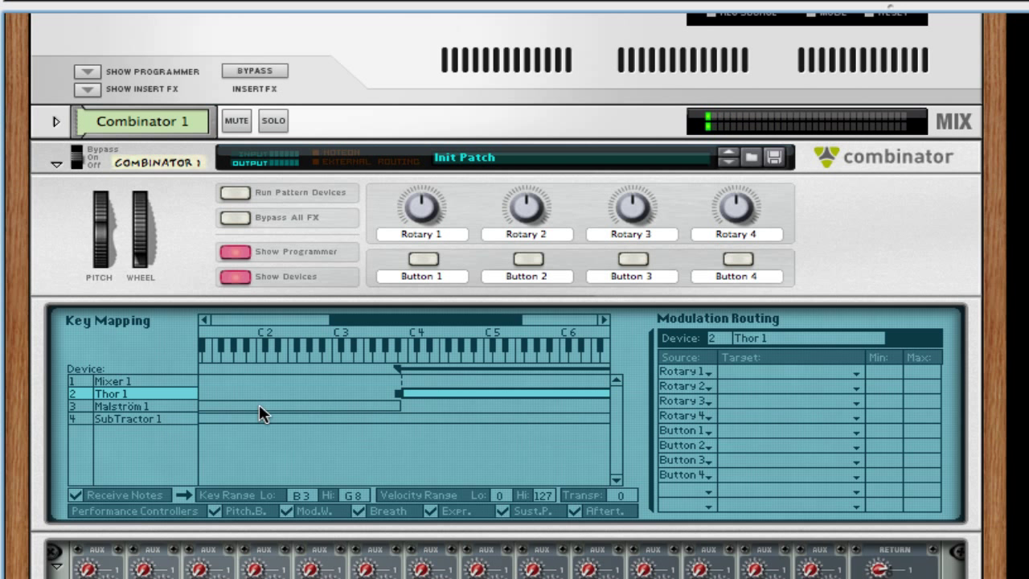
Limit SubTractor 1's key range to C-2 through A#3 and extend Thor 1's range lower.
left_click_drag(460, 320, 597, 322)
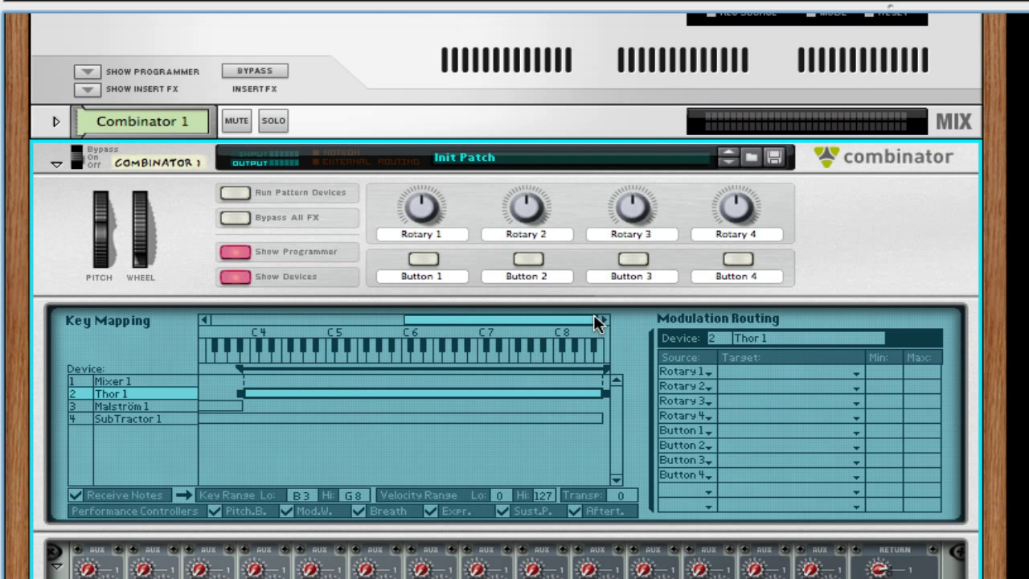
left_click(598, 418)
left_click_drag(604, 414, 245, 420)
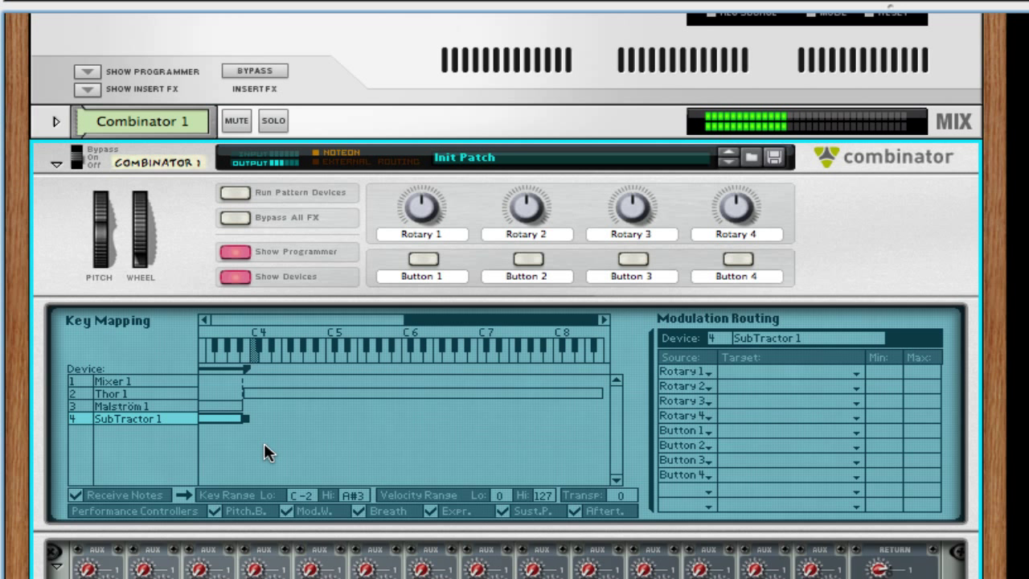
left_click_drag(249, 394, 212, 399)
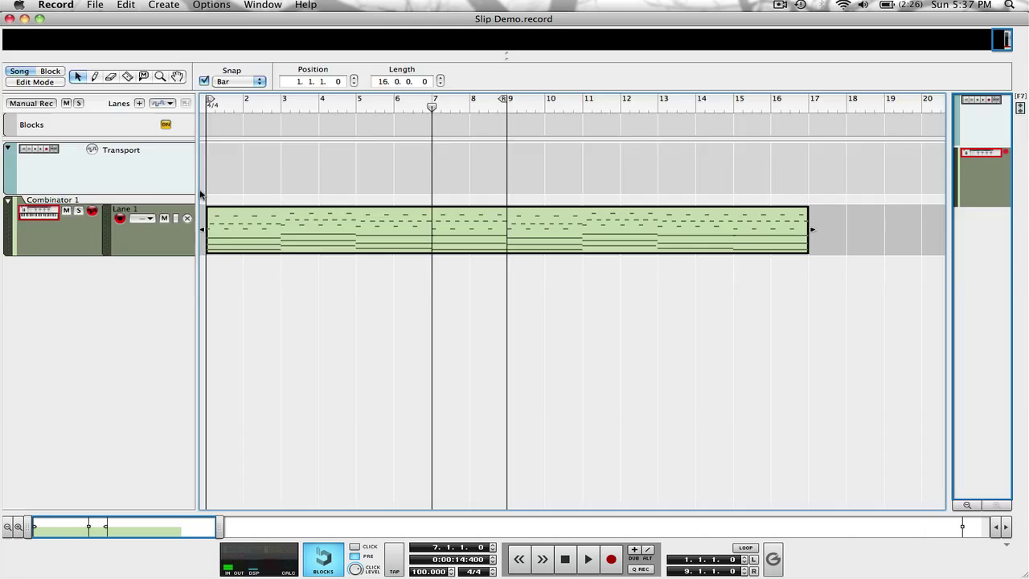
key("F6")
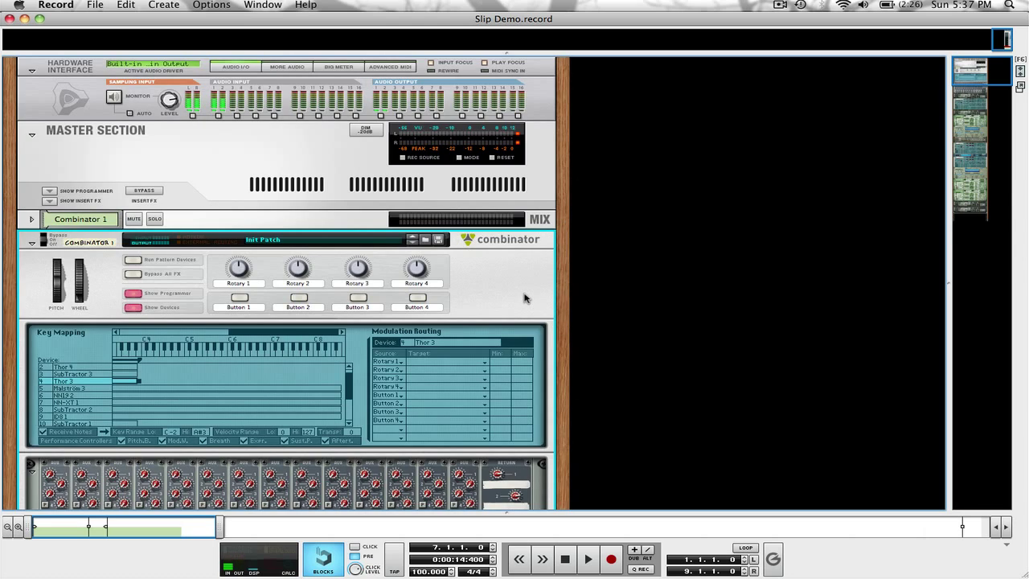
scroll(523, 298, "down", 3)
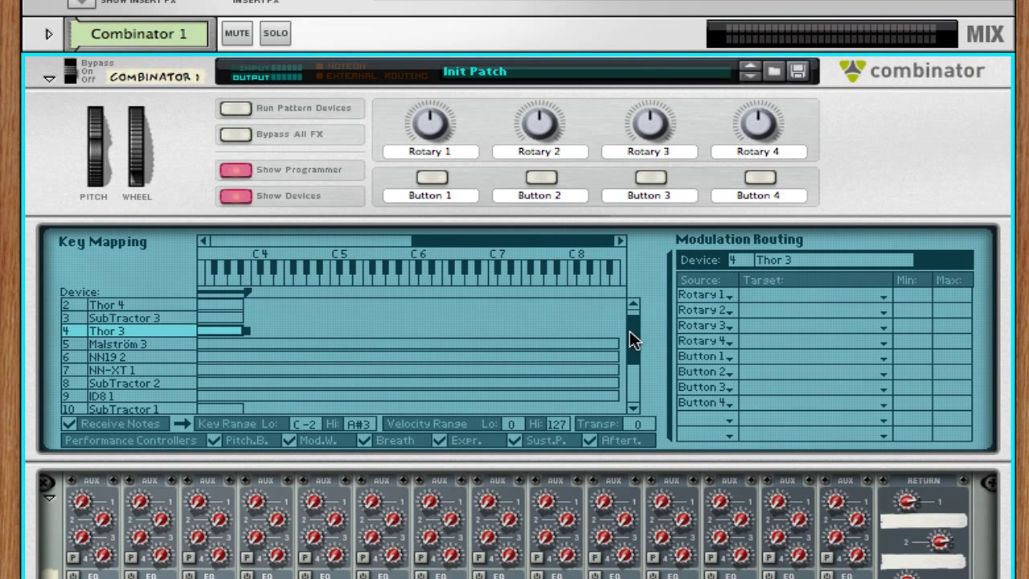
left_click_drag(629, 331, 637, 391)
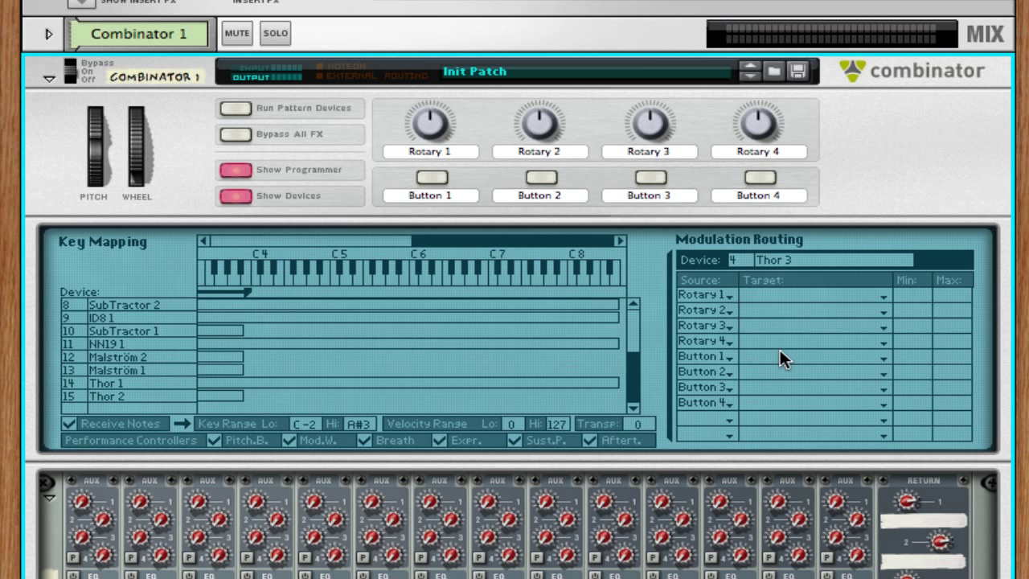
left_click_drag(634, 385, 638, 335)
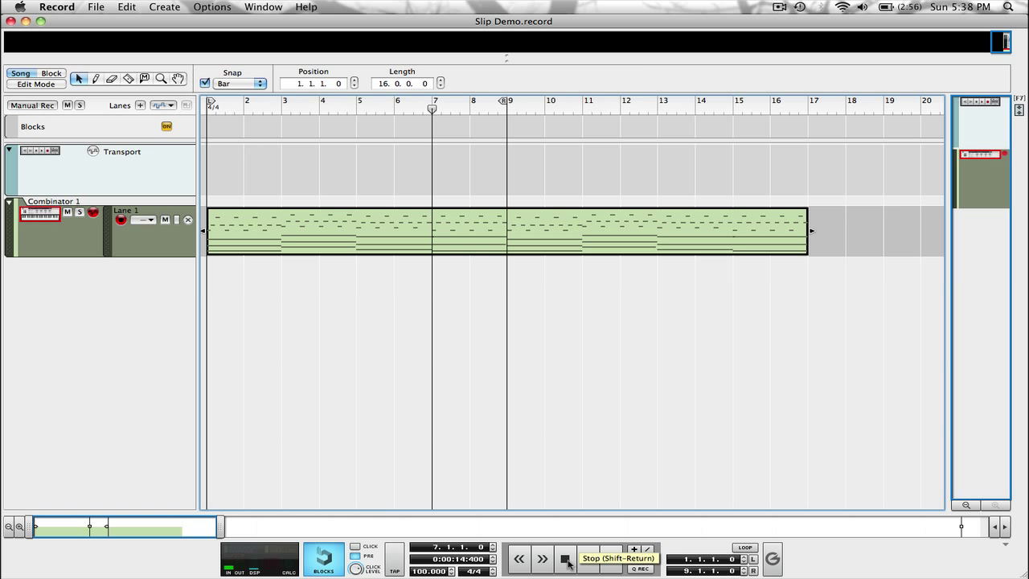
Play the Slip Demo song from the start, then stop and return to bar 1.
left_click(565, 557)
left_click(588, 557)
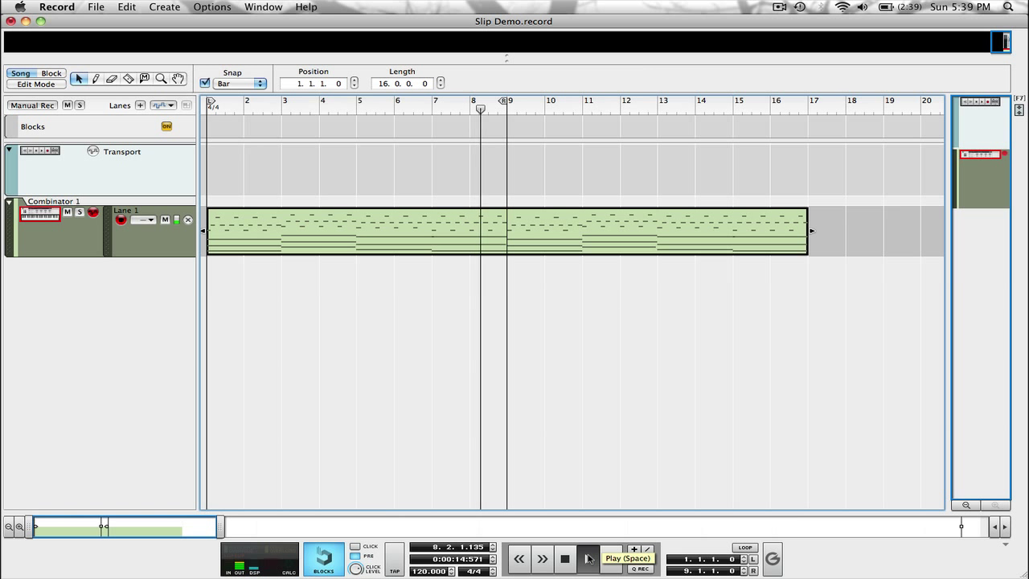
left_click(572, 561)
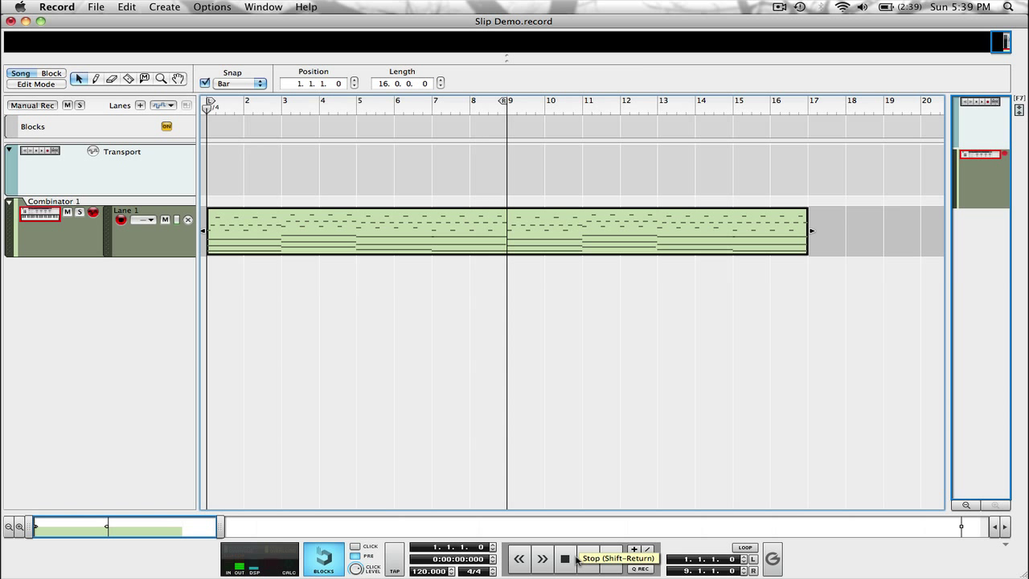
left_click(572, 560)
key("F6")
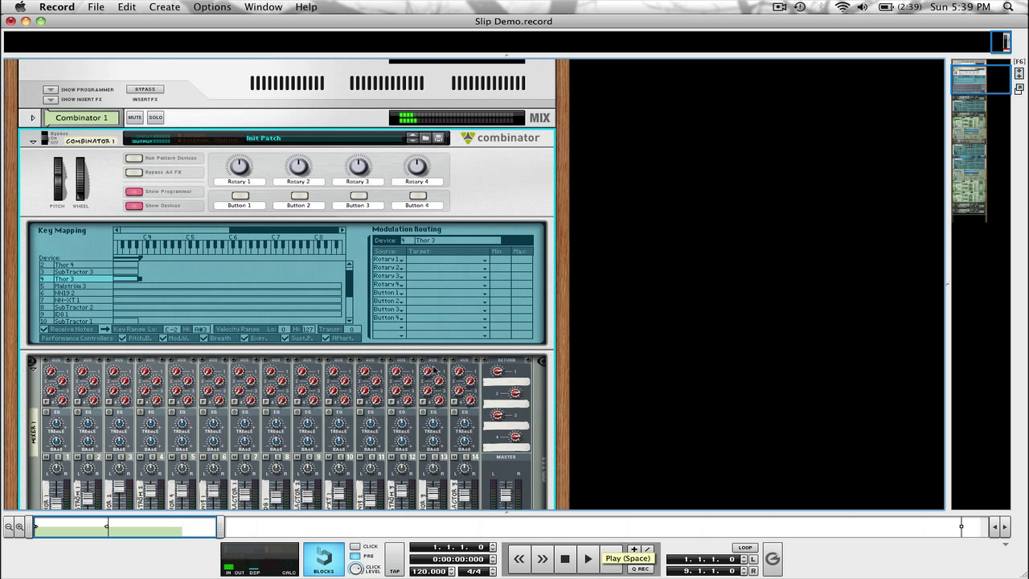
scroll(264, 419, "down", 2)
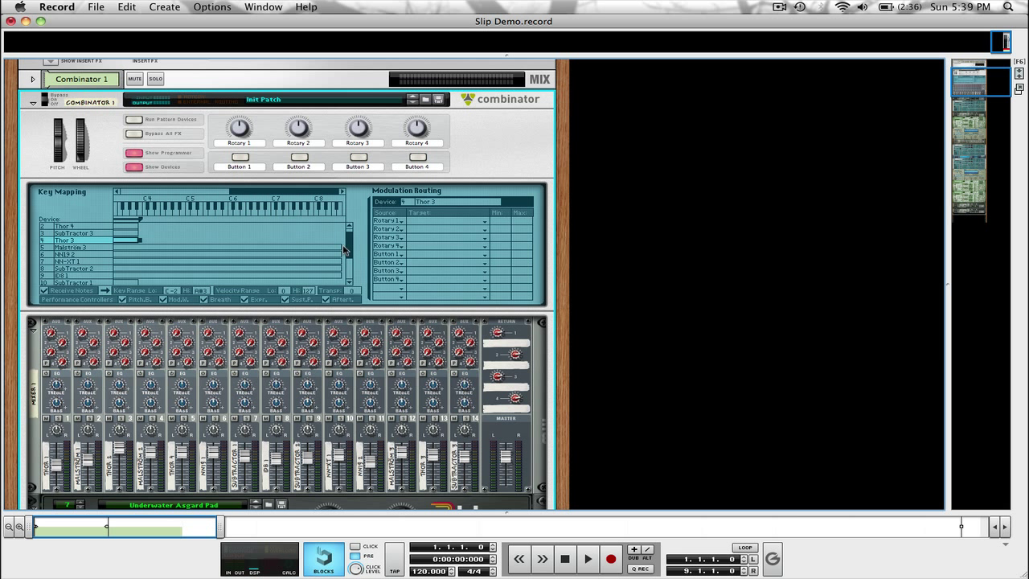
scroll(348, 251, "down", 2)
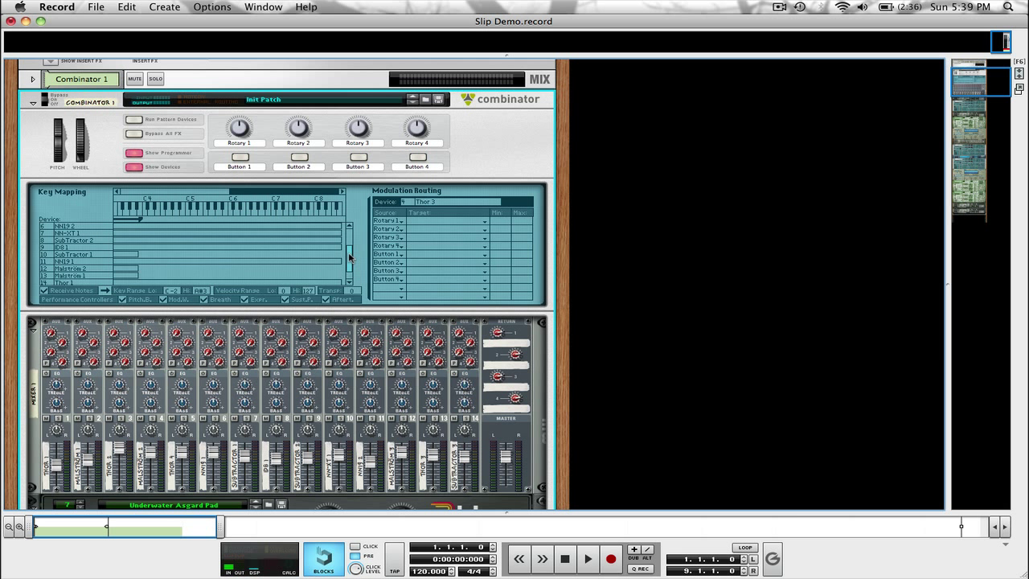
scroll(350, 251, "up", 2)
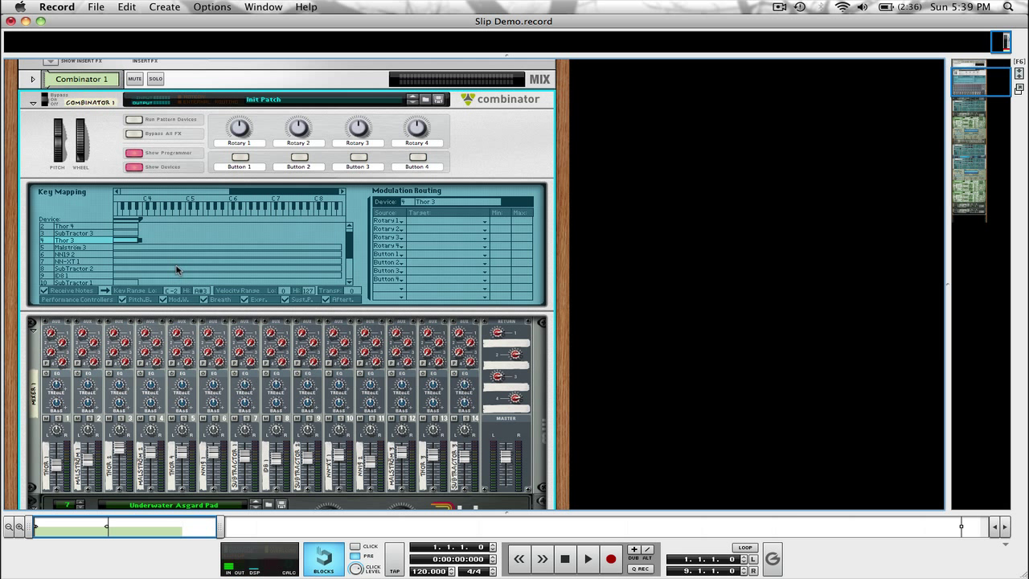